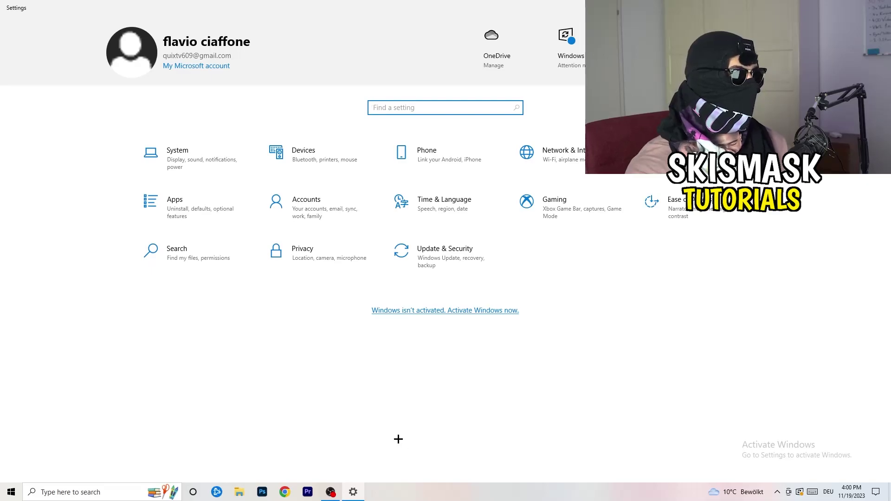
Review the Gaming settings for Captures, including the maximum recording length options, and open the Game Mode page
left_click(573, 211)
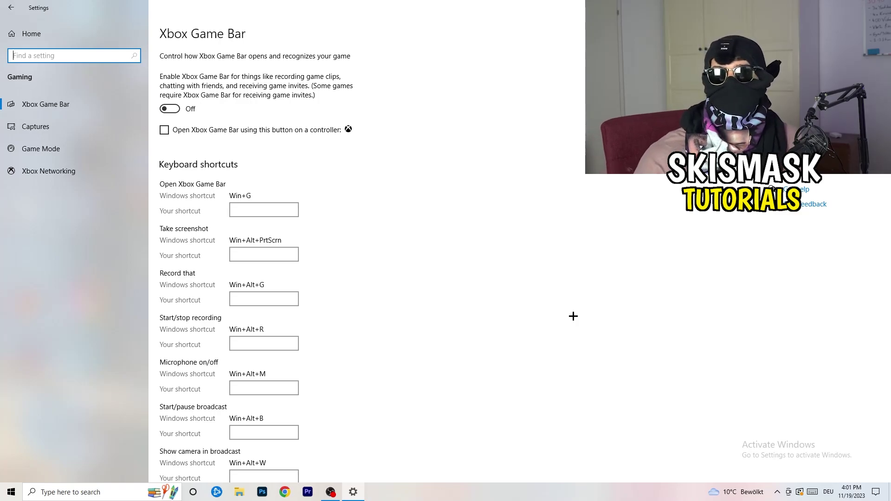
left_click(74, 129)
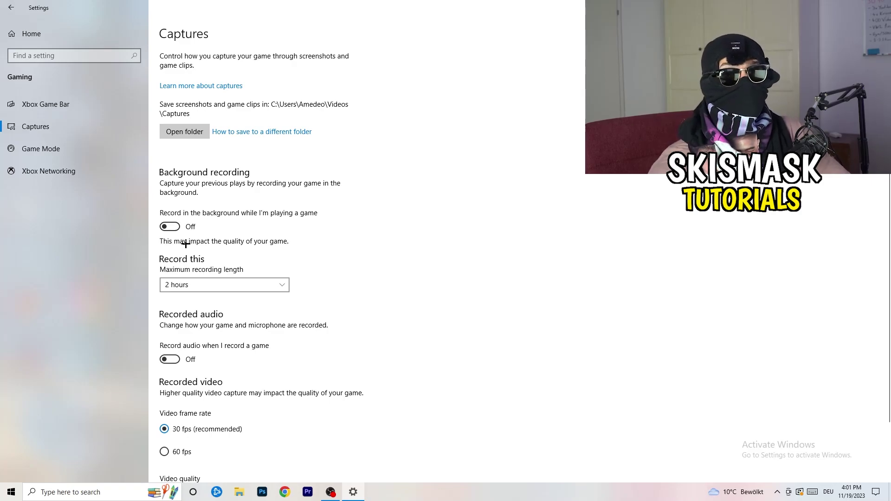
left_click(215, 284)
left_click(381, 251)
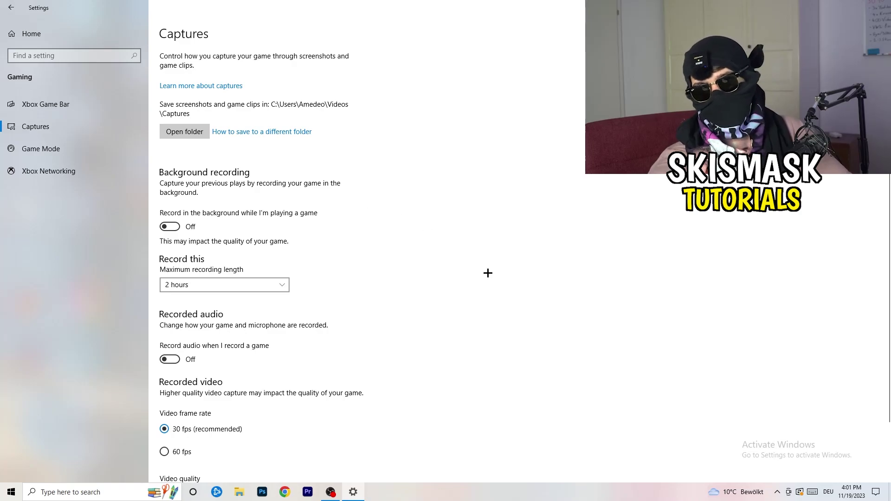
left_click(265, 284)
left_click(571, 232)
scroll(334, 371, "down", 2)
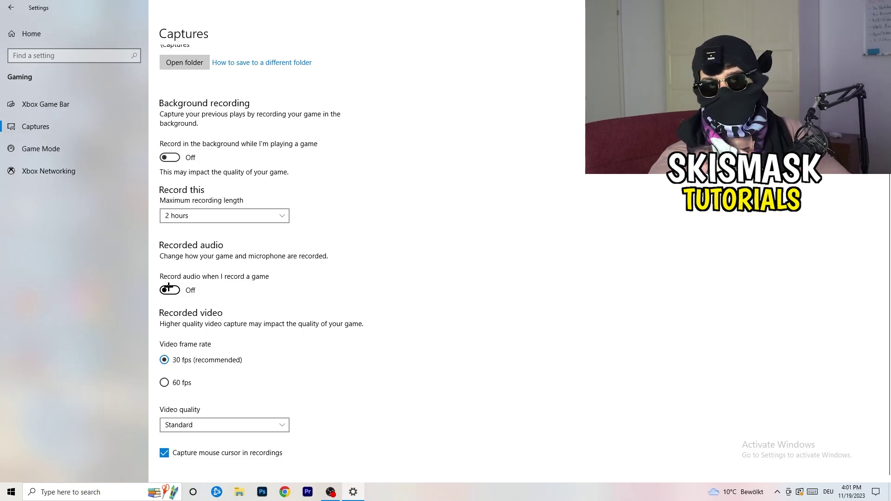
left_click(65, 148)
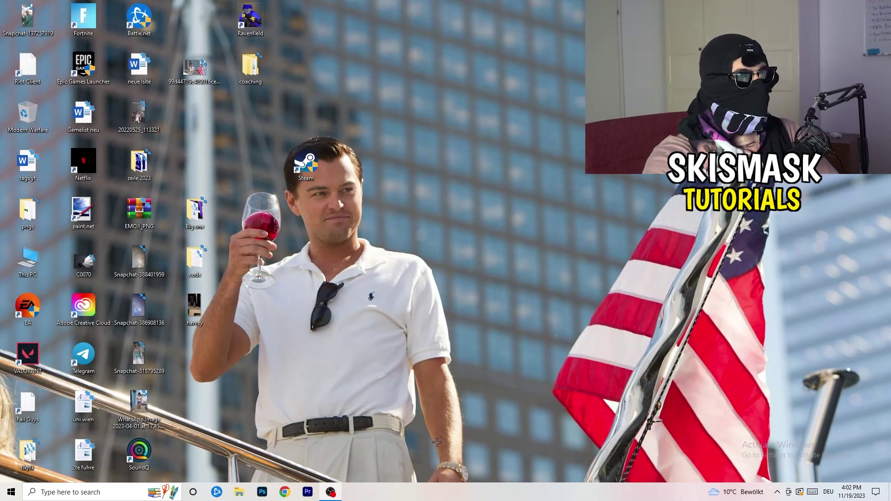
Open Task Manager and sort the running processes by GPU usage, highest first
left_click_drag(432, 489, 312, 434)
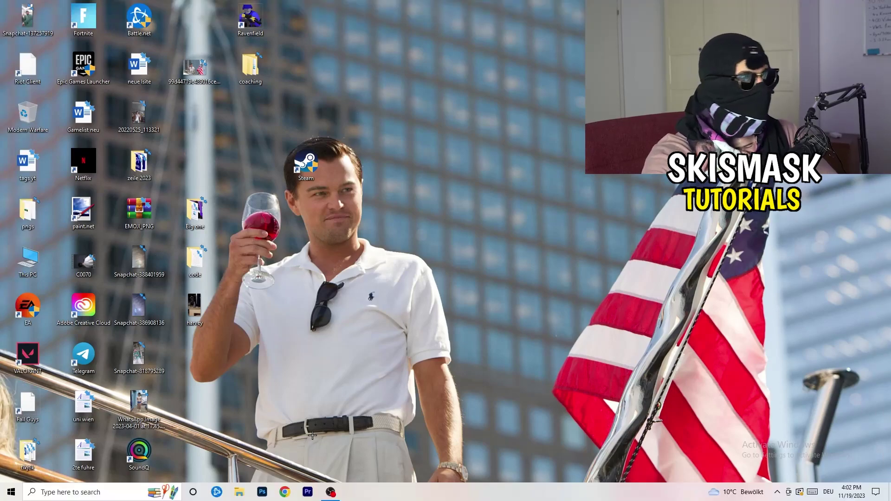
right_click(434, 495)
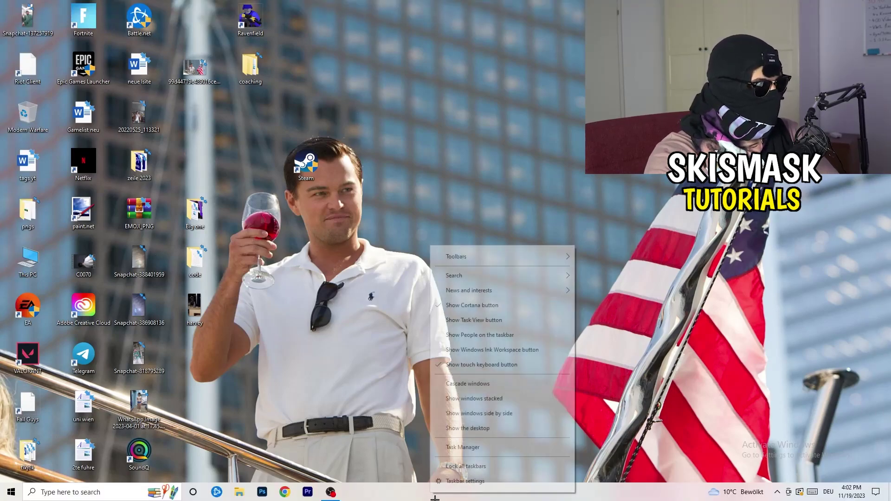
left_click(479, 449)
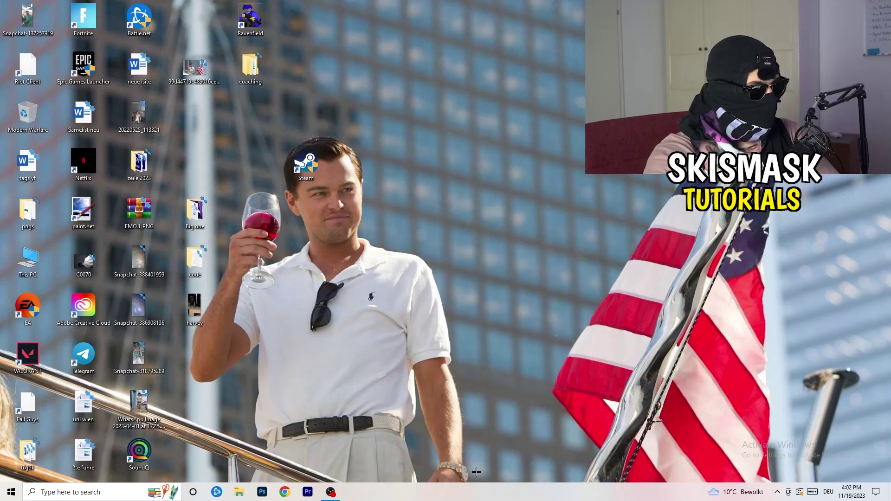
left_click(515, 24)
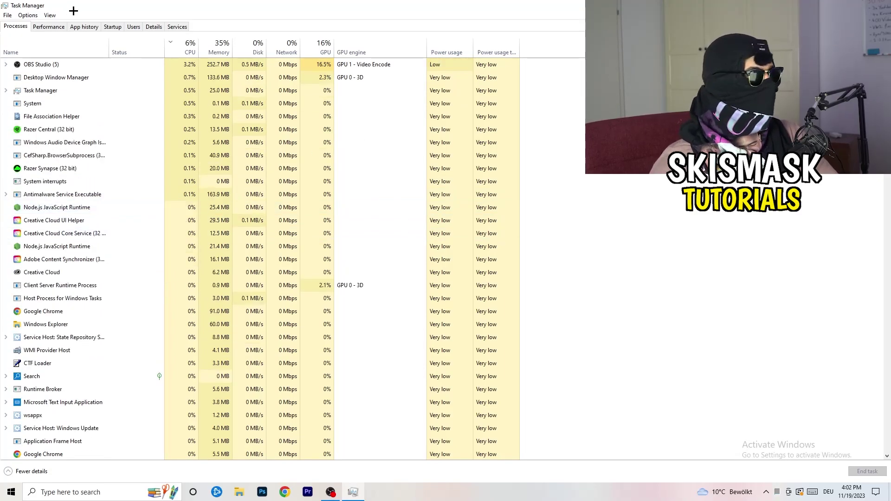
left_click(324, 46)
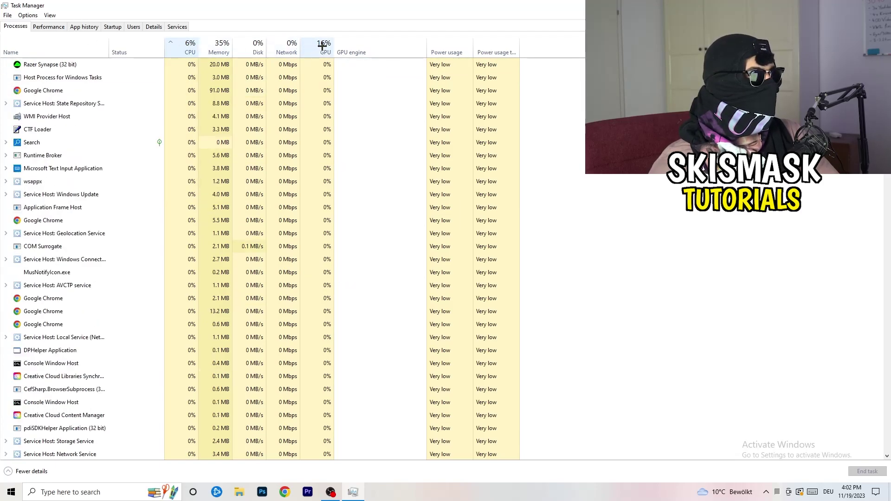
left_click(324, 45)
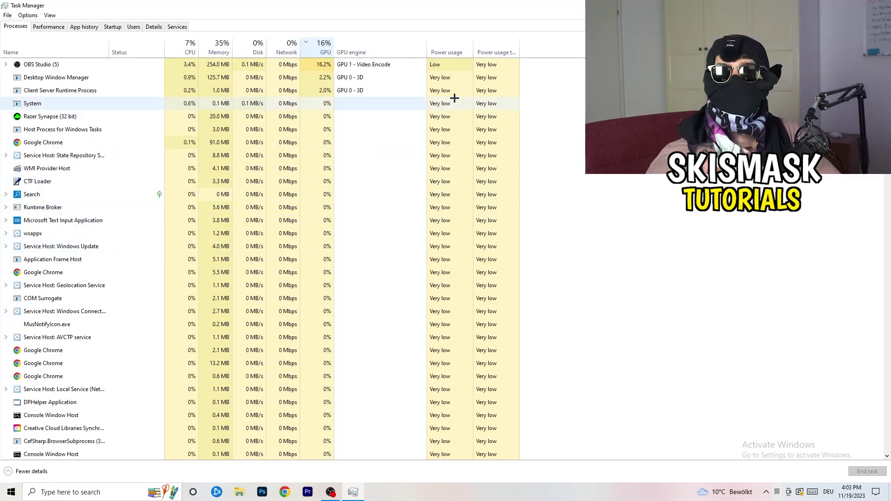
Check the actions available for the OBS Studio process without ending it, and sort the processes by CPU usage
right_click(325, 68)
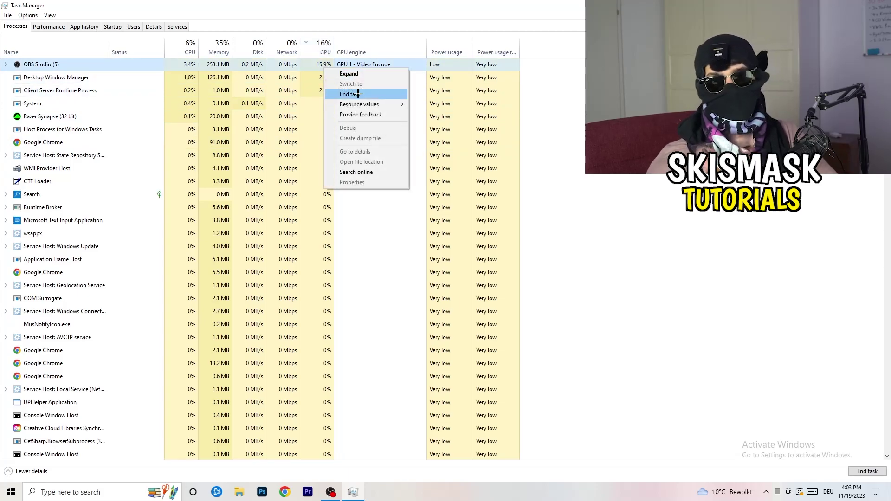
left_click(581, 113)
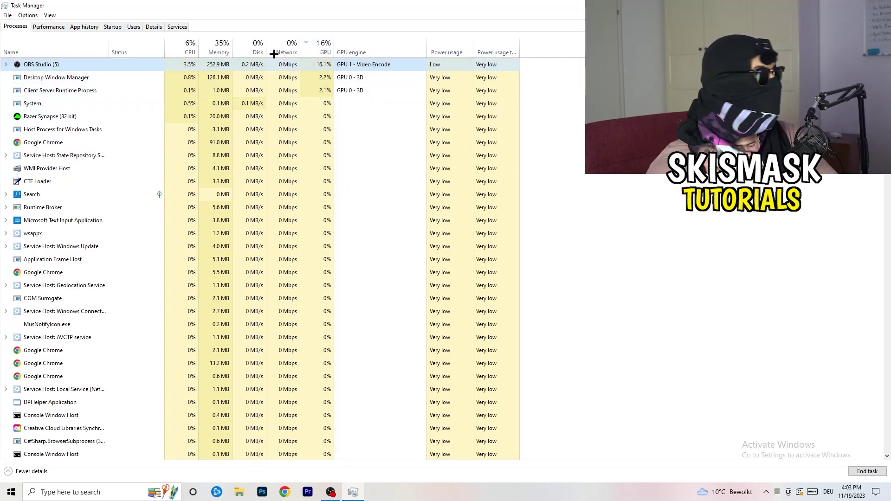
left_click(188, 49)
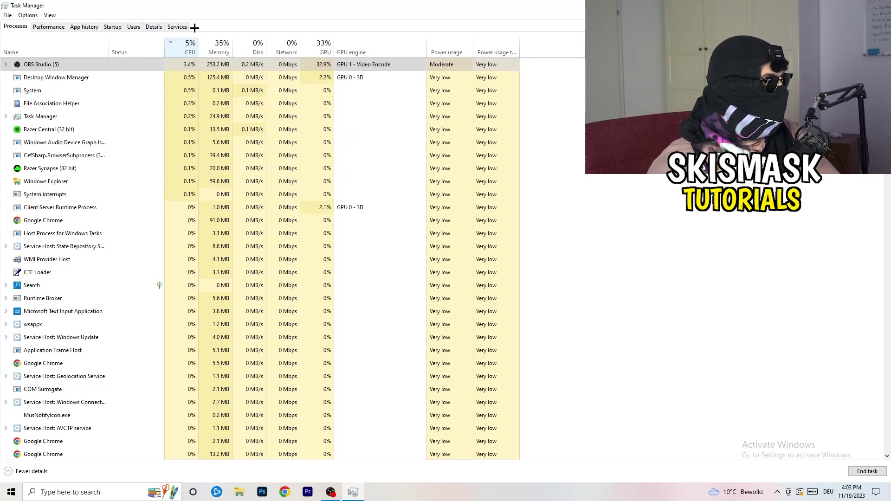
Show the priority options for a Creative Cloud UI Helper process in the detailed process list
left_click(153, 26)
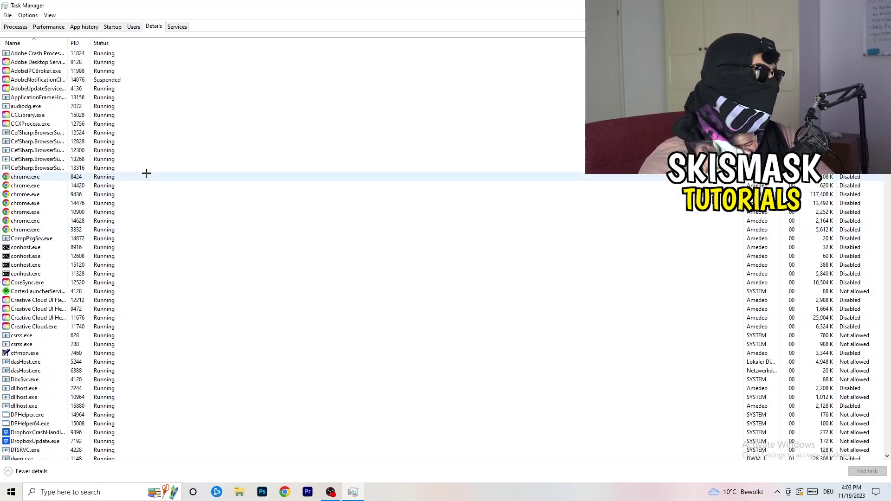
scroll(50, 241, "down", 3)
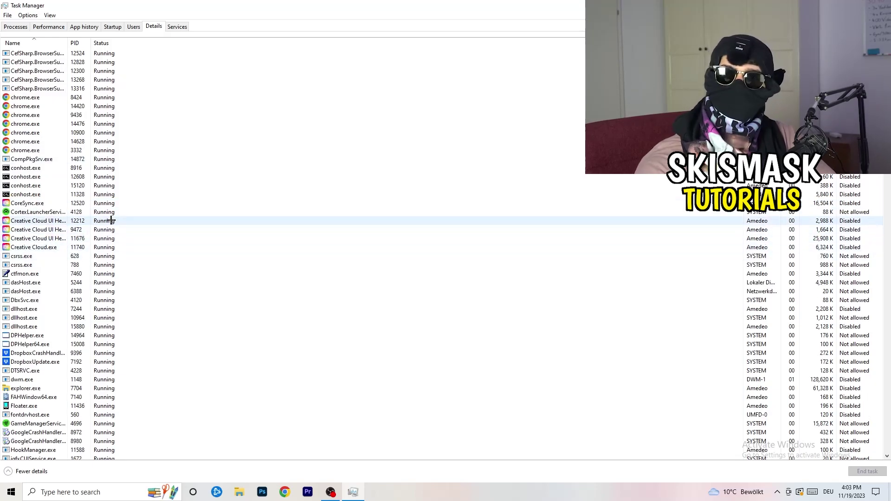
right_click(37, 238)
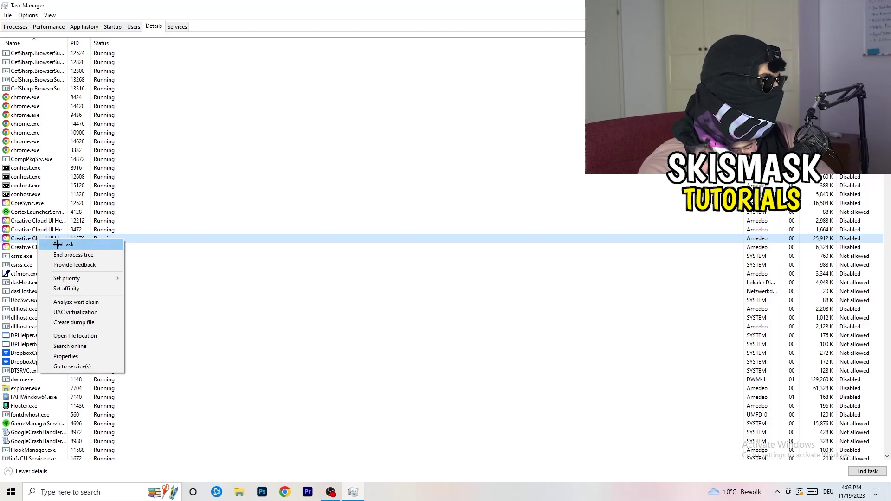
mouse_move(111, 278)
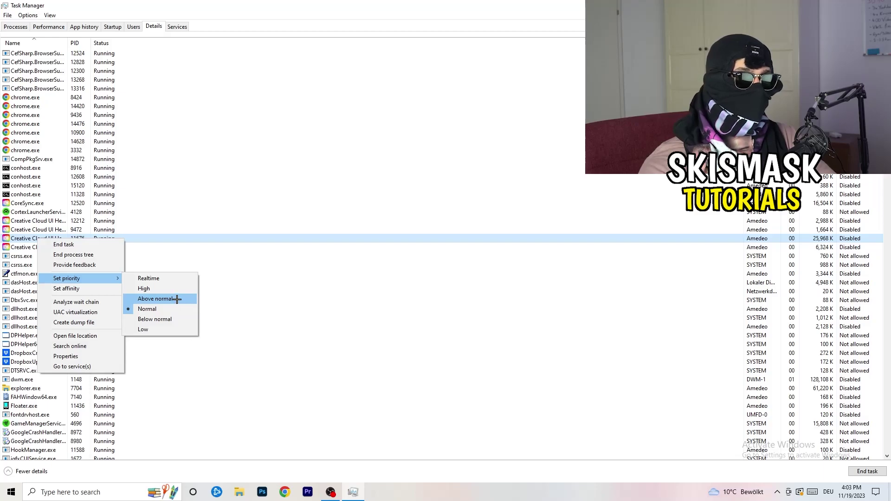
Review the startup programs and check the actions available for DT_Startup without disabling it
left_click(113, 26)
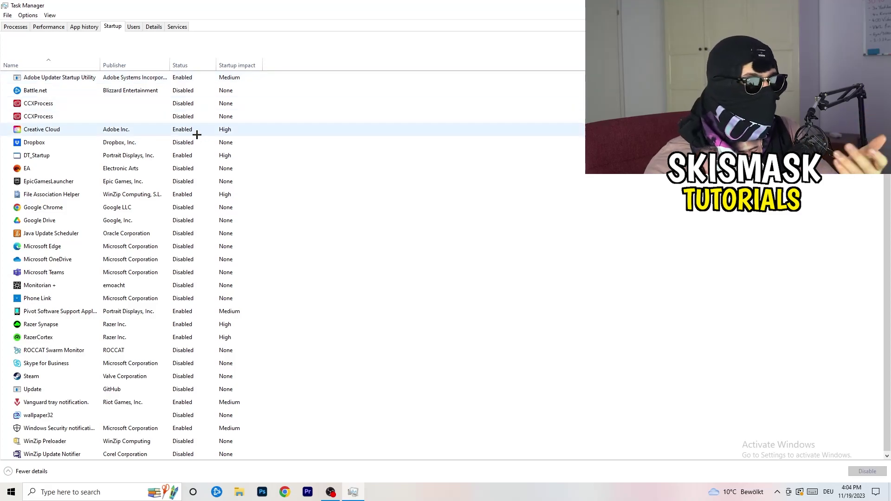
right_click(203, 153)
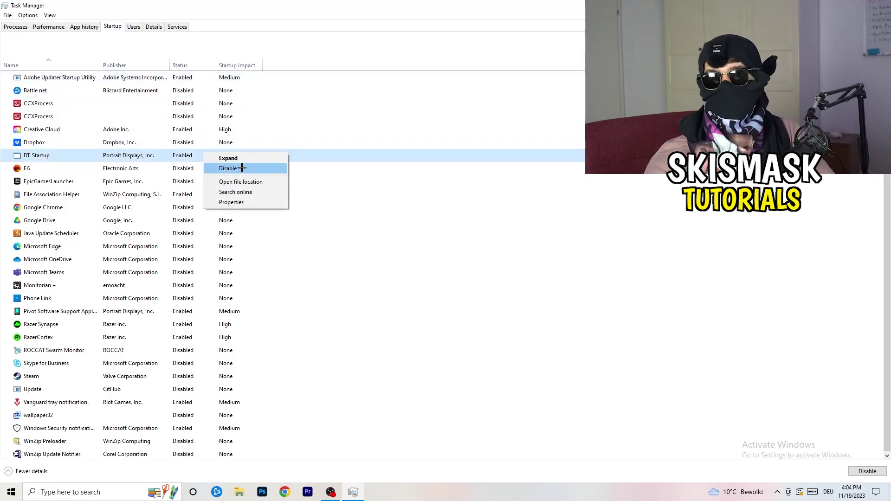
key("Escape")
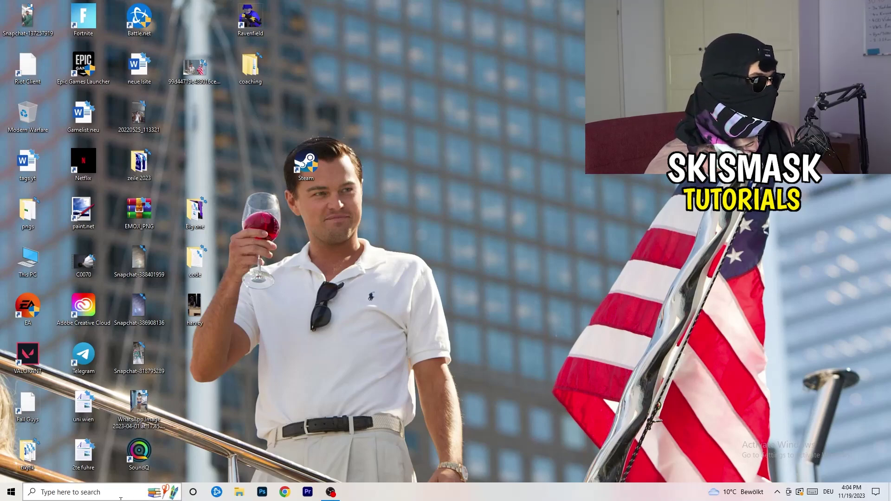
Open the System display settings in Windows Settings and examine the scaling options, resolution and multiple-display settings
left_click(10, 494)
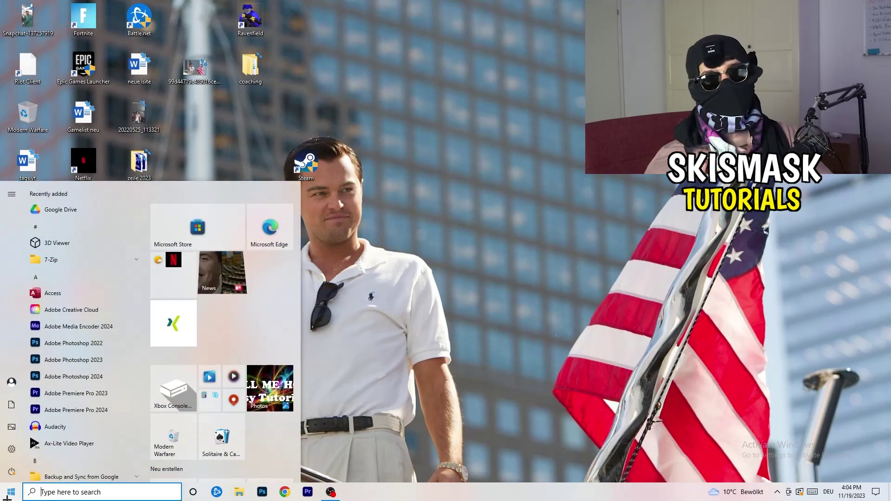
left_click(9, 455)
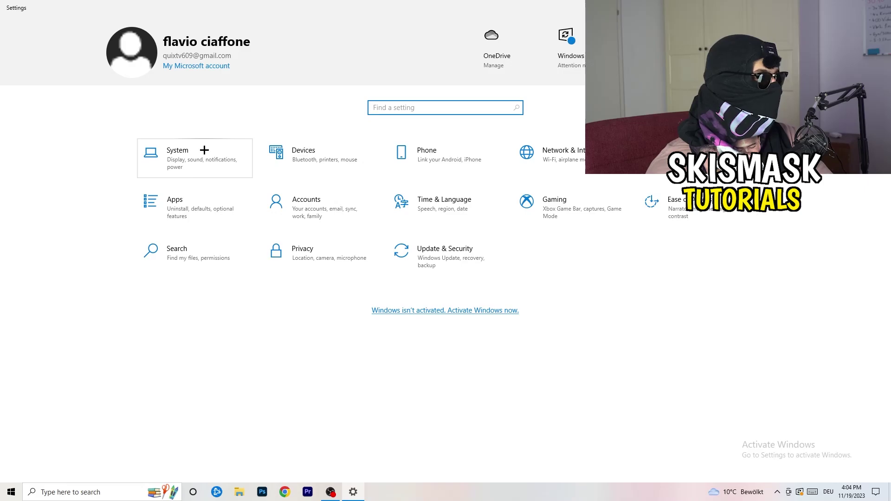
left_click(210, 150)
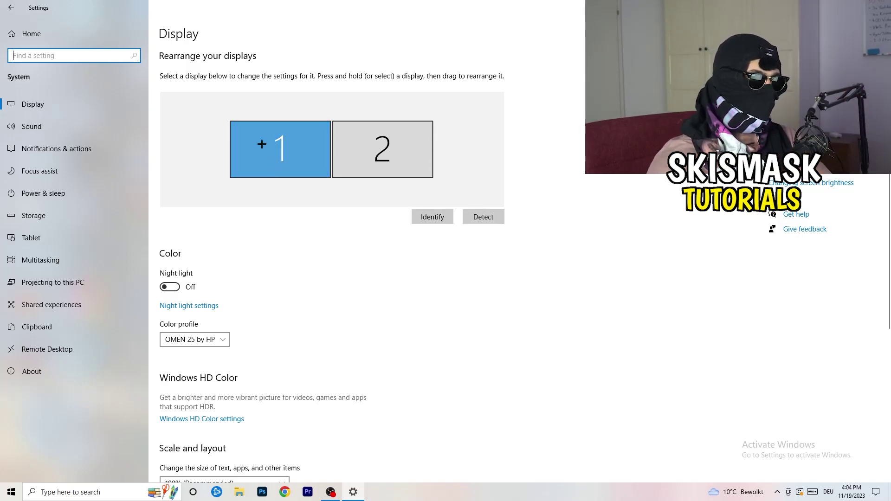
scroll(325, 168, "down", 4)
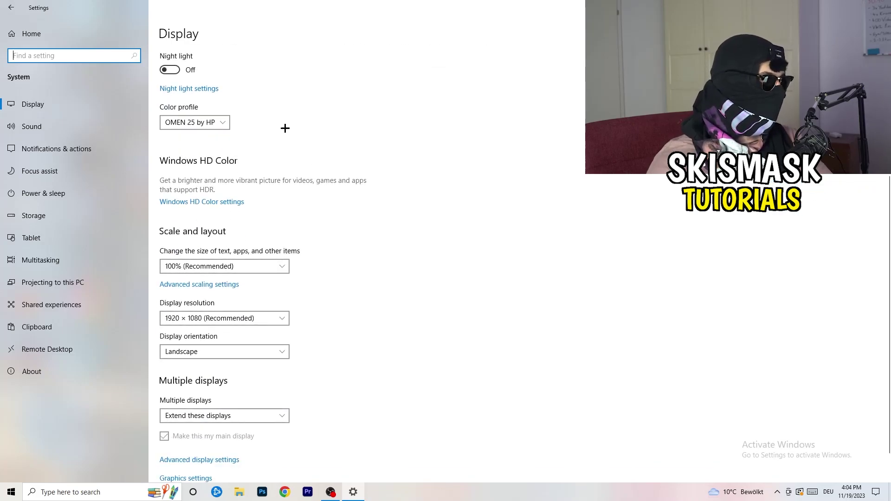
left_click(251, 267)
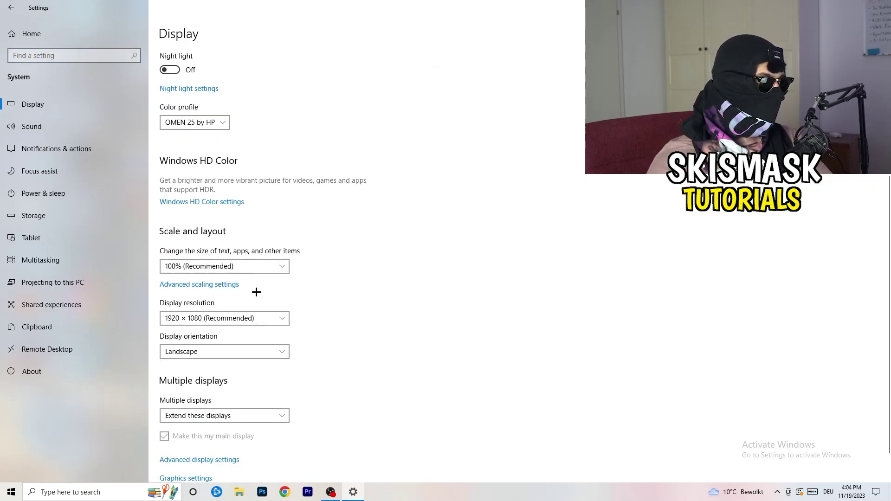
left_click(477, 250)
scroll(379, 255, "down", 1)
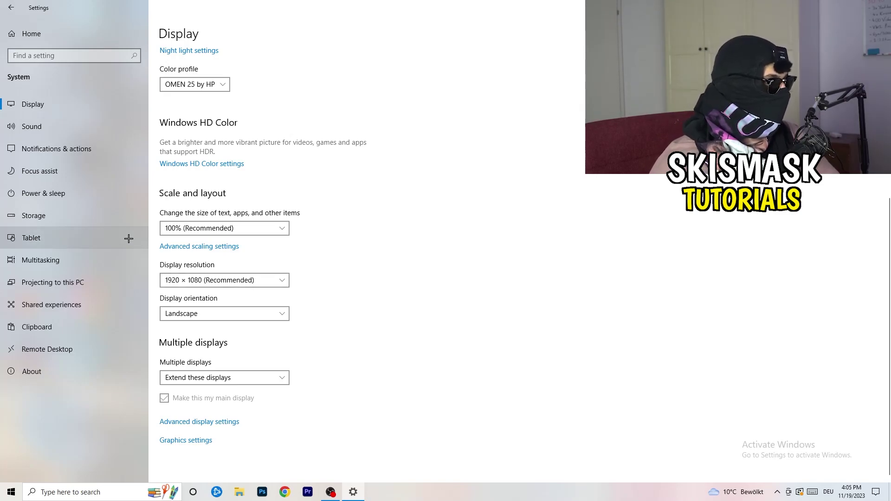
Review the preferred and additional power plans from the Power & sleep settings, and close Power Options
left_click(70, 195)
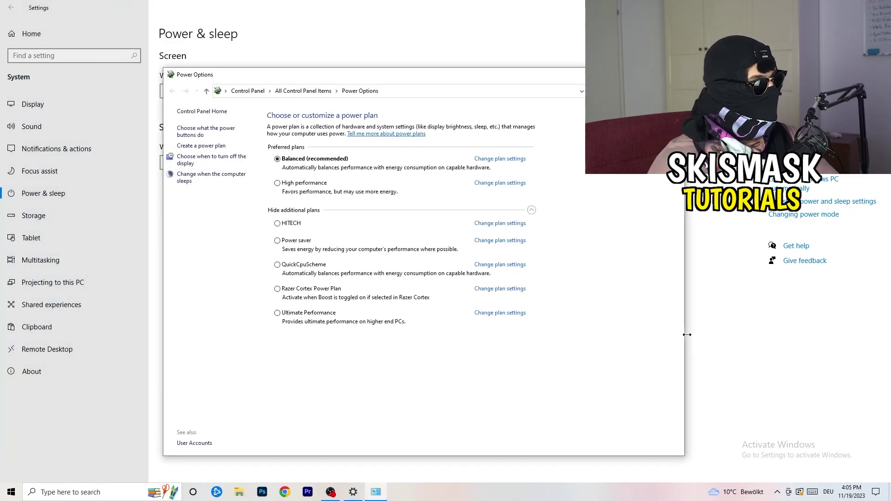
left_click(532, 210)
left_click(531, 211)
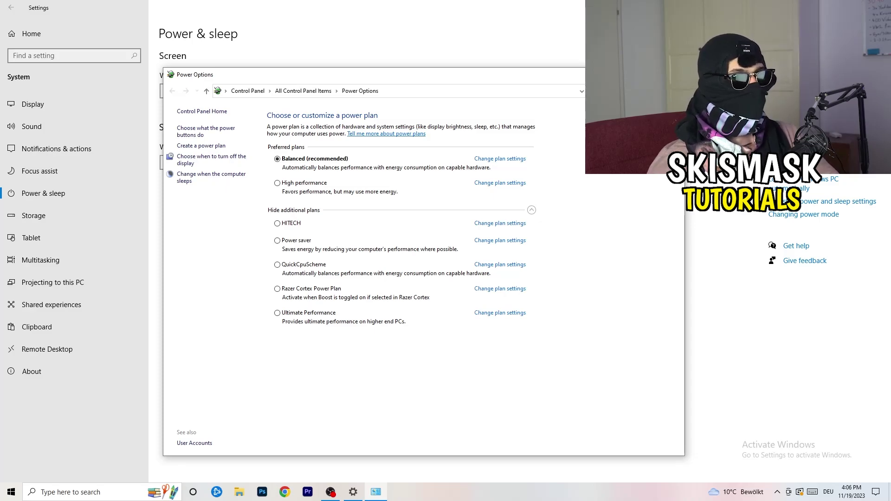
left_click(674, 75)
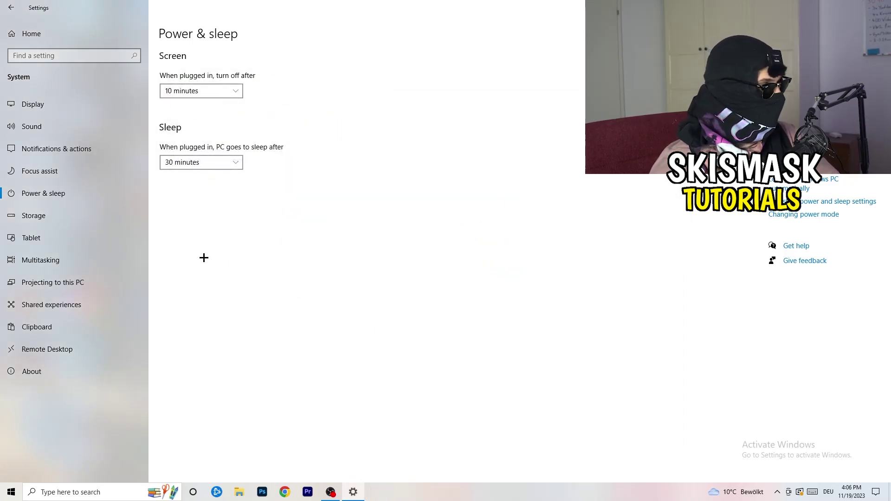
Open the Storage Sense configuration and enable deleting temporary files that apps aren't using
left_click(61, 221)
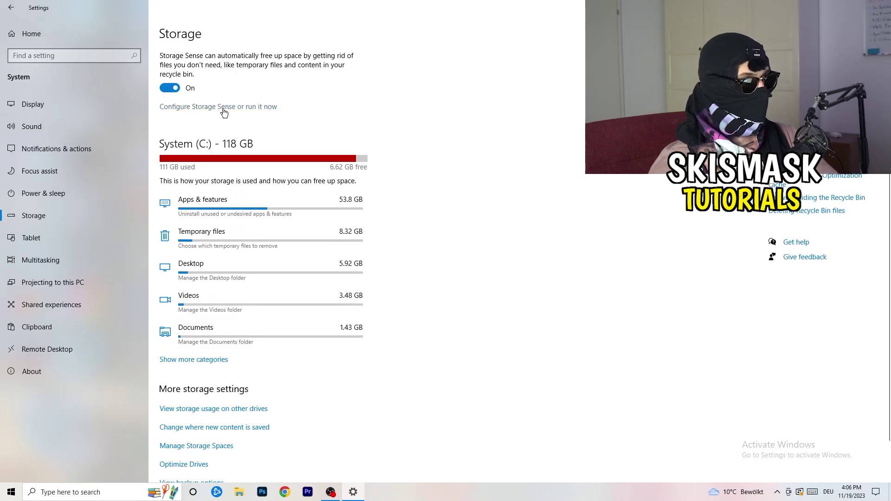
left_click(223, 110)
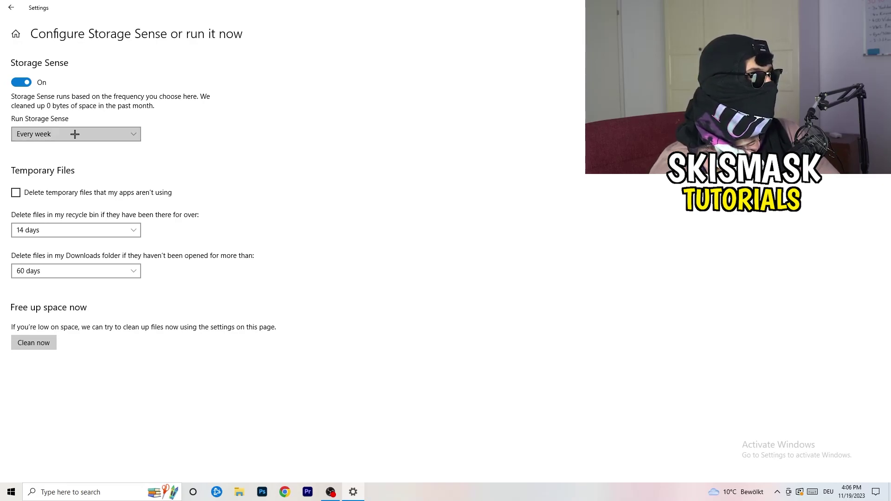
left_click(53, 193)
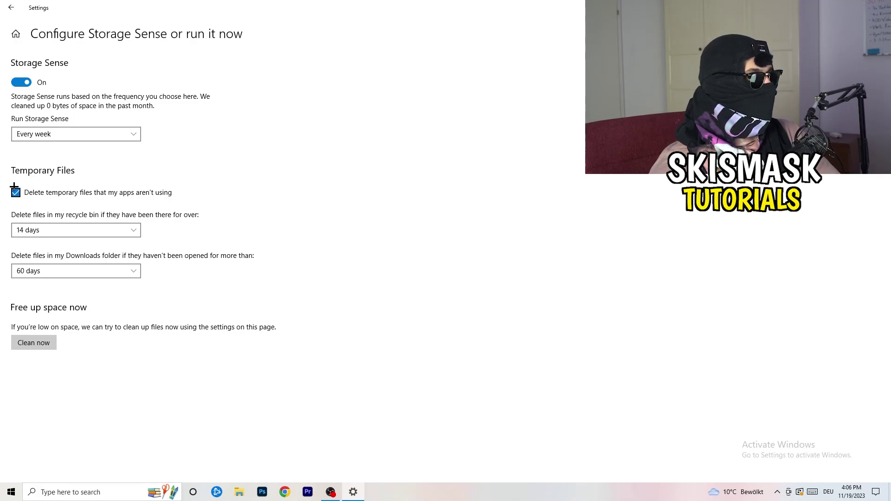
Check the available deletion periods for recycle bin files and for unopened Downloads files without changing them
left_click(71, 230)
left_click(306, 184)
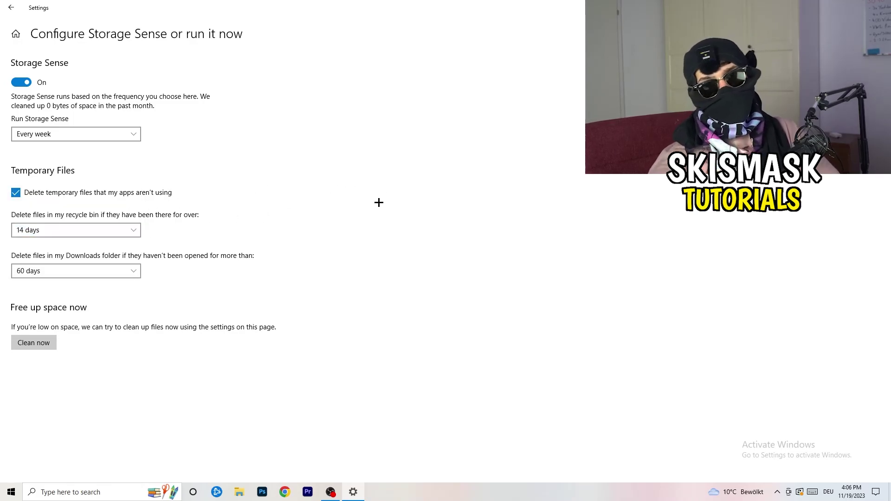
left_click(81, 271)
left_click(350, 211)
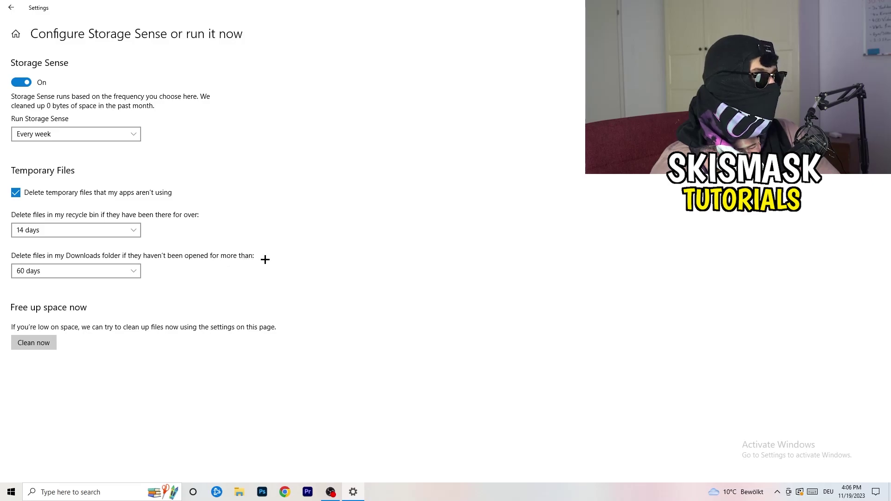
Recheck the deletion periods for unopened Downloads files without changing them, and open Update & Security from the Settings home page
left_click(87, 278)
left_click(436, 227)
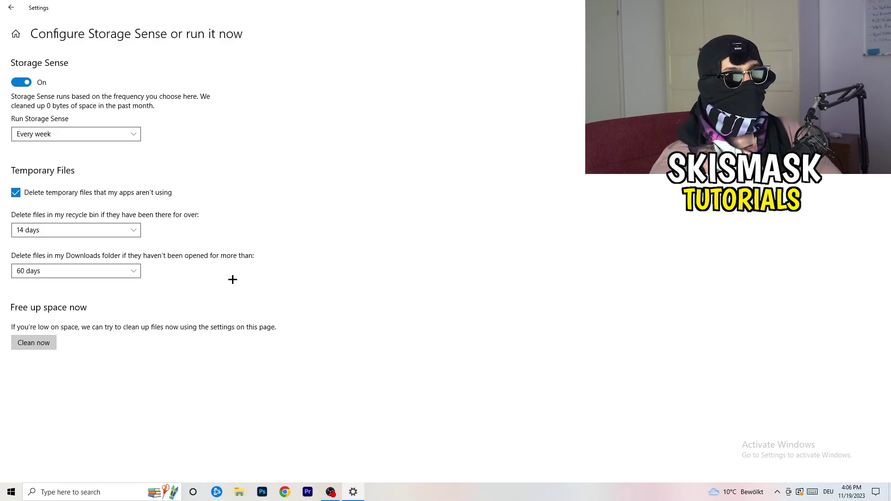
left_click(10, 8)
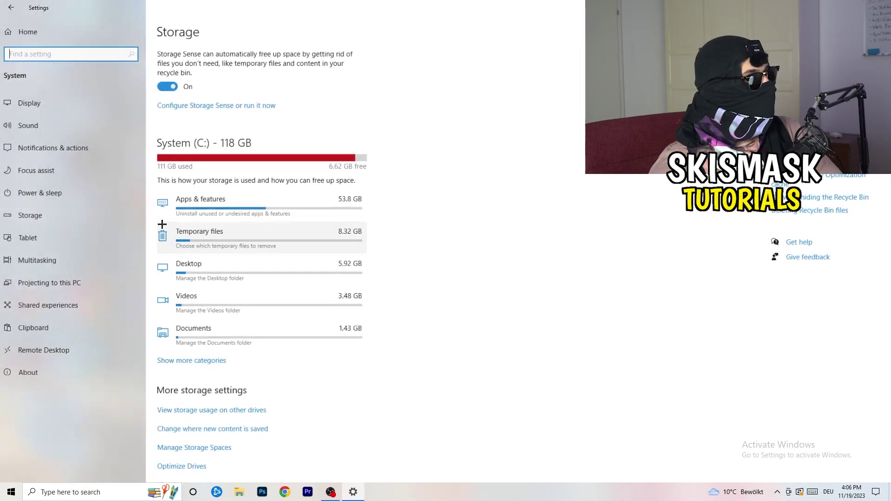
left_click(42, 33)
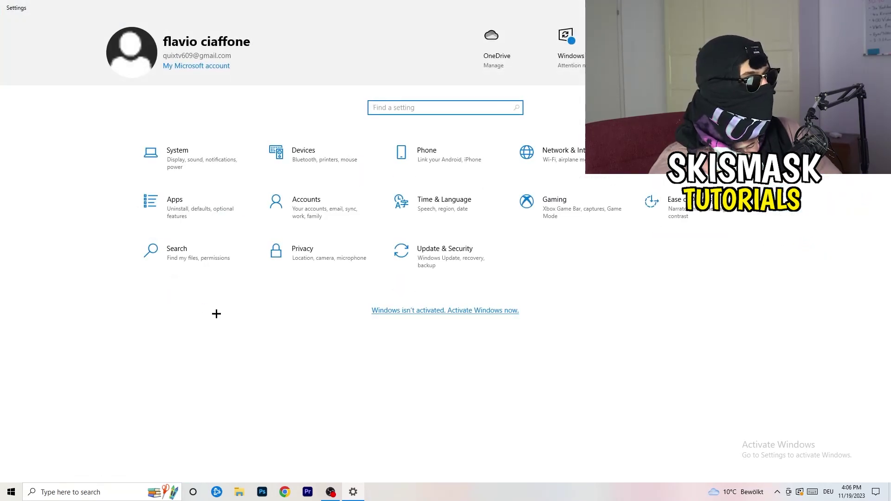
left_click(439, 261)
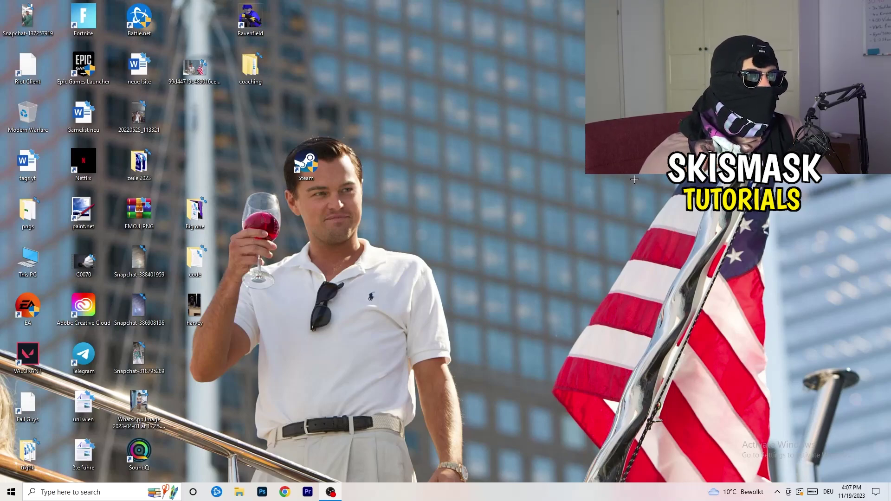
Switch to NVIDIA Control Panel from the desktop, review the display resolution and the image settings with preview, and close it
right_click(540, 196)
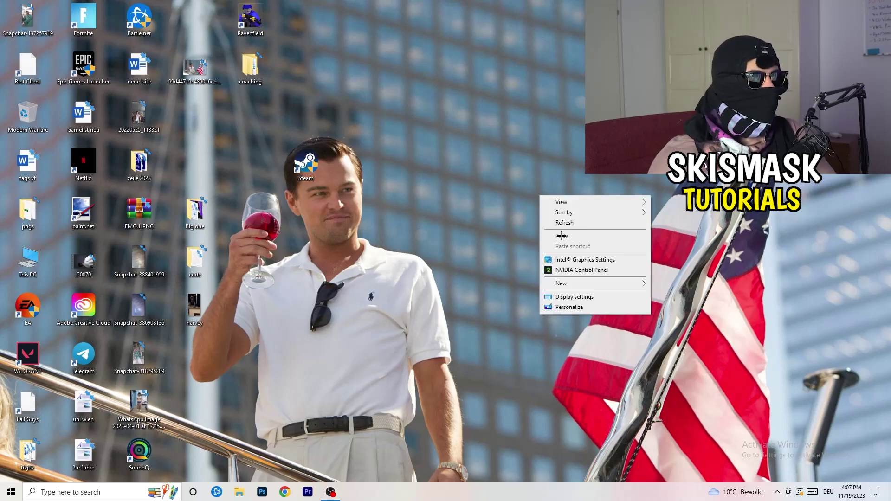
left_click(595, 271)
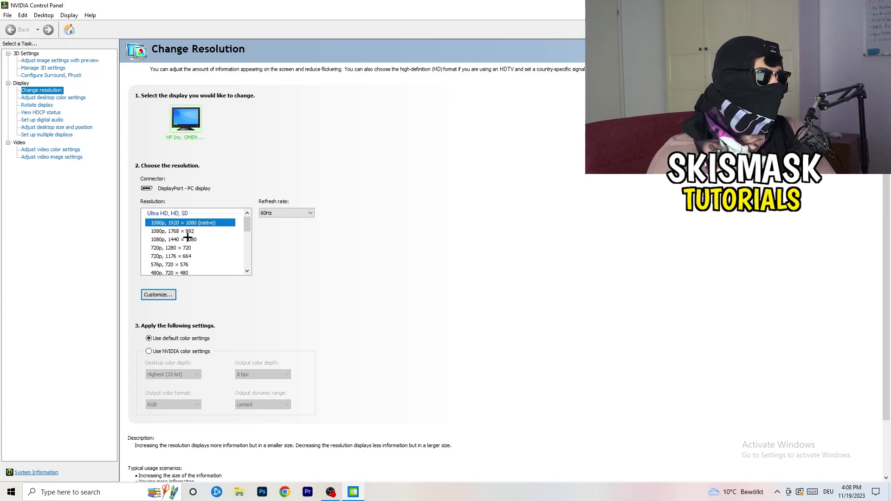
left_click(47, 61)
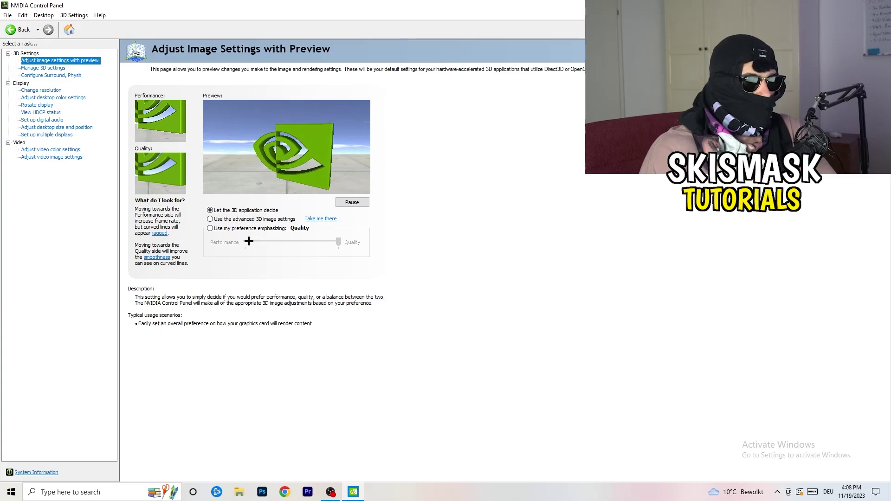
key("alt+F4")
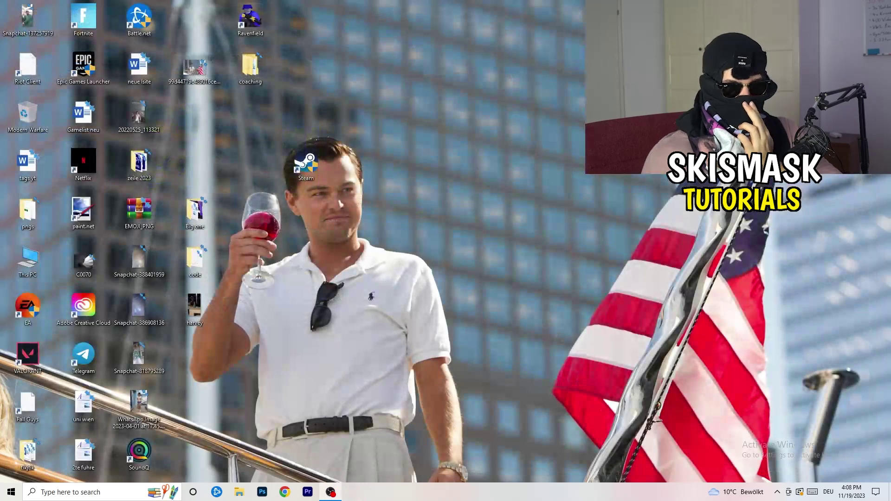